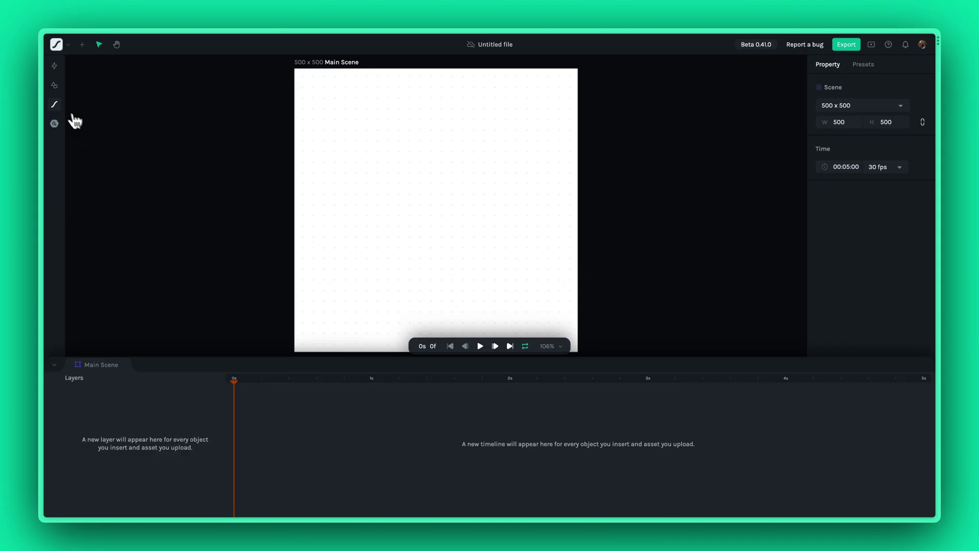
scroll(321, 368, "down", 5)
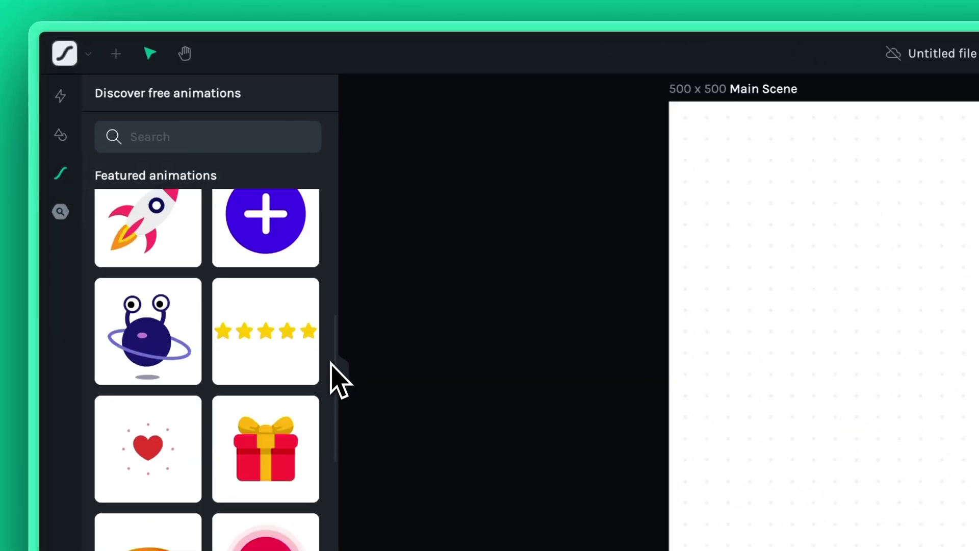
scroll(315, 363, "down", 3)
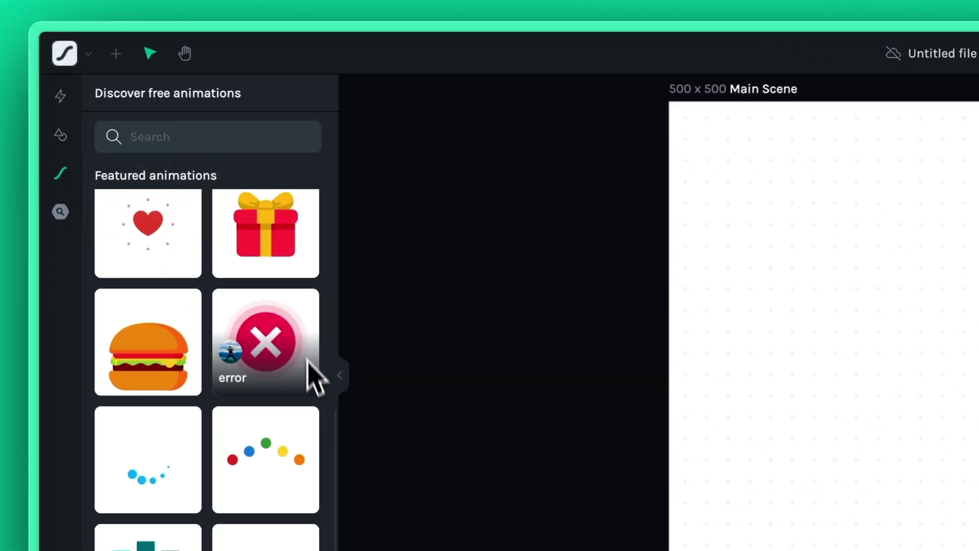
scroll(328, 460, "down", 2)
scroll(328, 459, "down", 5)
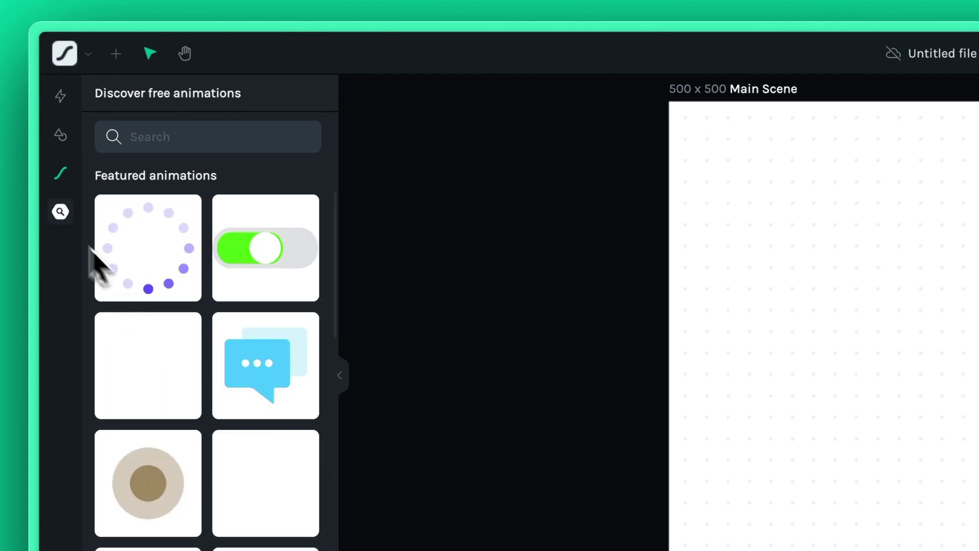
Step: Browse IconScout's free icons, then switch to its Illustrations library
left_click(60, 213)
scroll(325, 272, "down", 2)
scroll(331, 277, "down", 5)
scroll(331, 276, "up", 2)
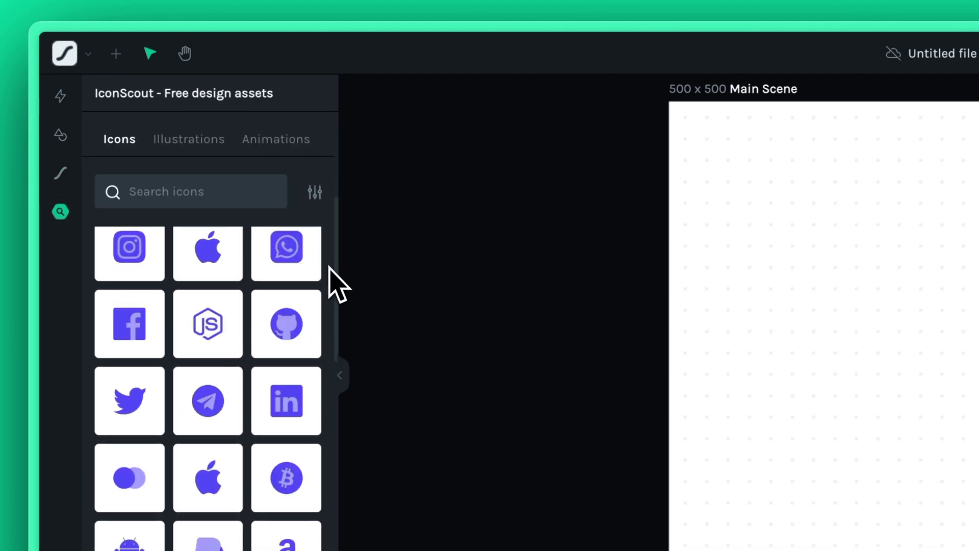
left_click(227, 151)
scroll(339, 280, "down", 3)
scroll(336, 276, "down", 3)
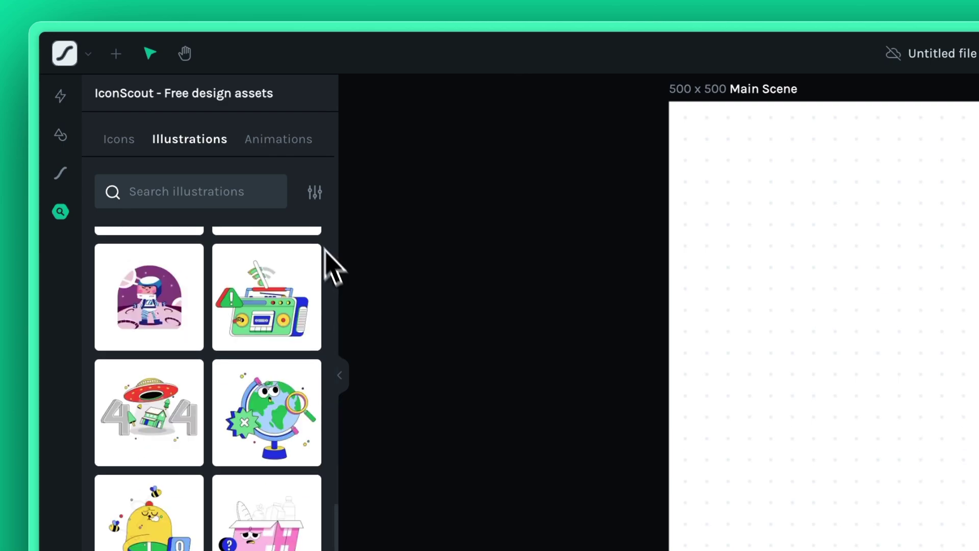
scroll(331, 310, "up", 2)
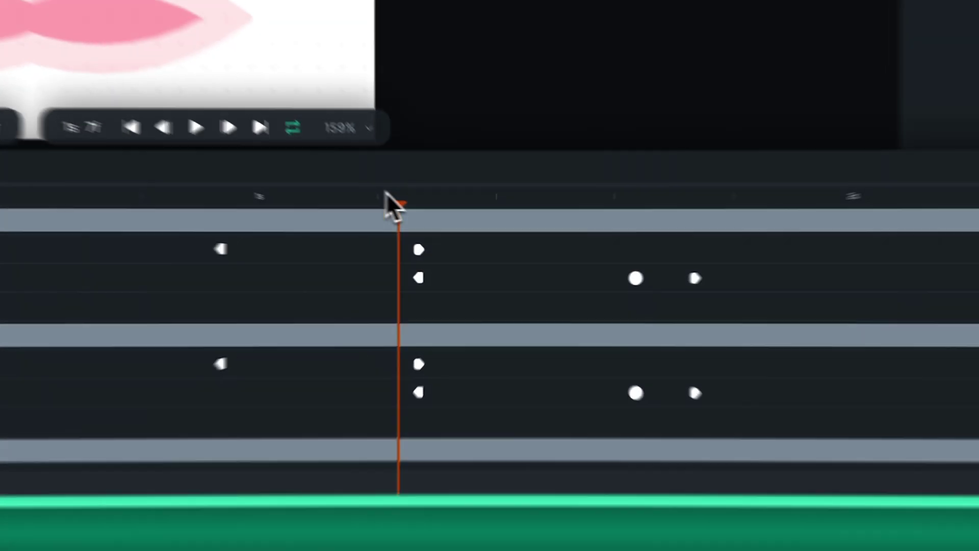
Step: Scrub the red cross animation, rewind it to the start and play it
mouse_move(686, 197)
left_mouse_down()
mouse_move(844, 214)
mouse_move(564, 253)
mouse_move(141, 291)
left_mouse_up()
left_click(451, 346)
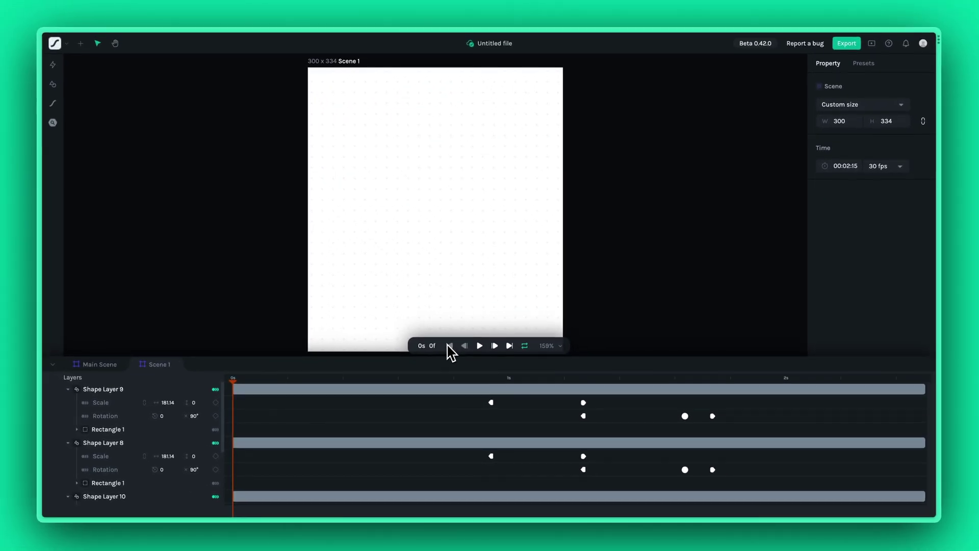
left_click(480, 346)
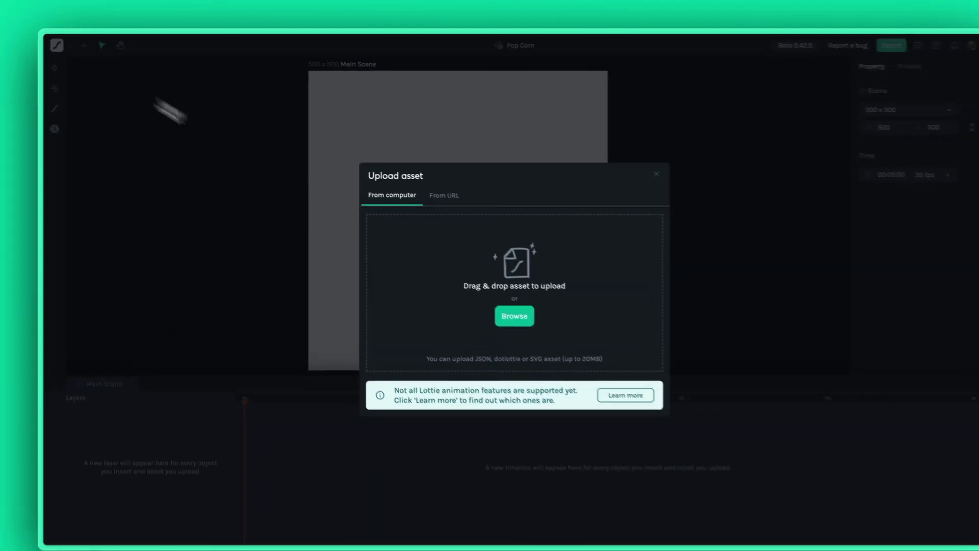
Step: Upload Pop Corn.svg from the computer into the scene
left_click(514, 316)
left_click(411, 219)
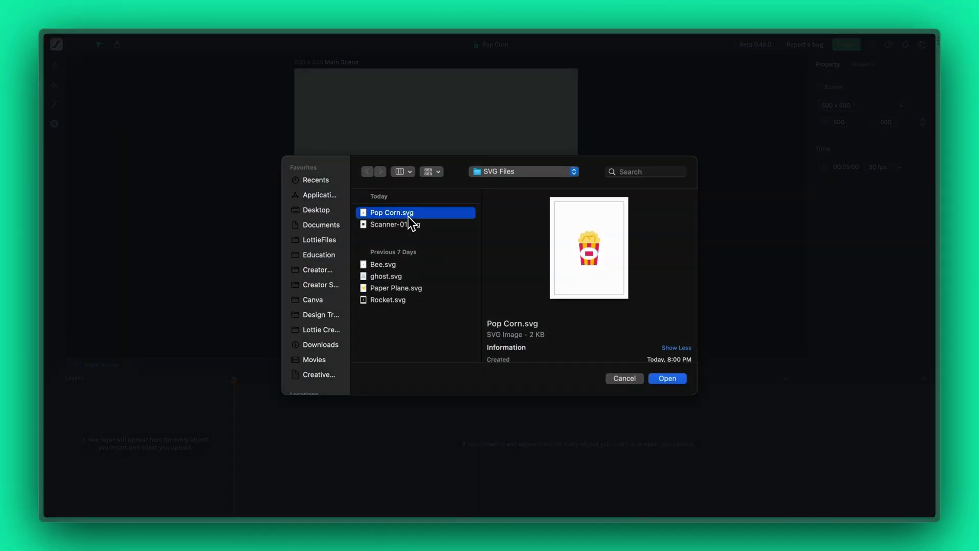
double_click(411, 219)
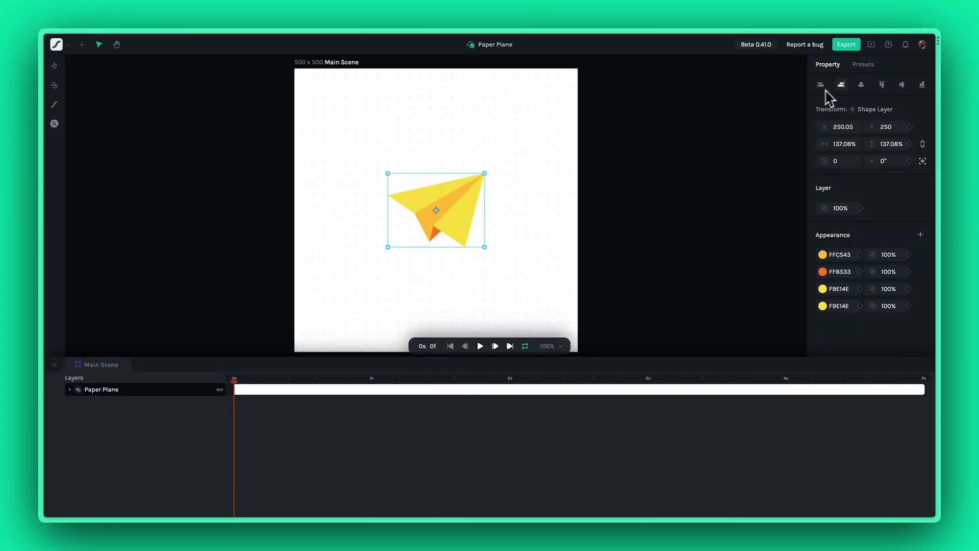
Step: Apply the Slide in left preset to the paper plane and preview it
left_click(864, 64)
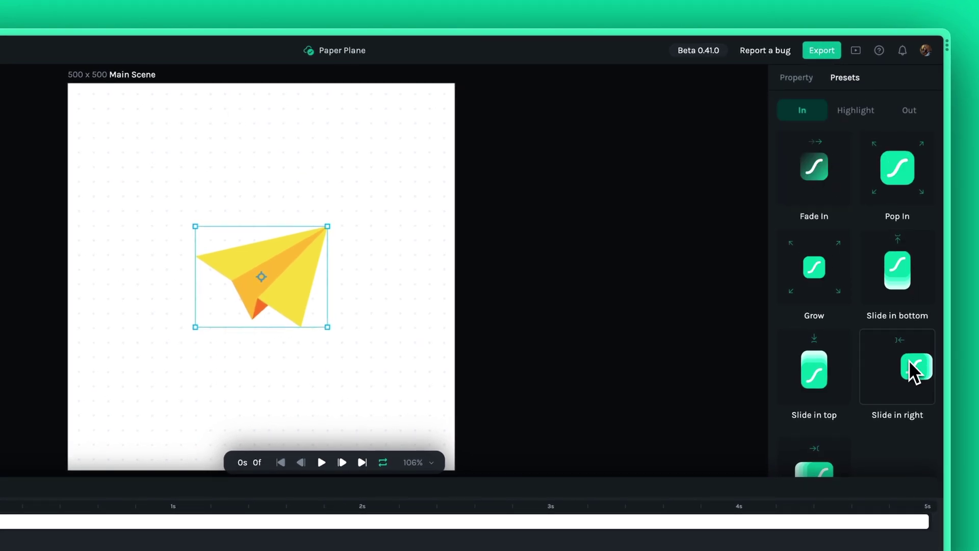
scroll(909, 361, "down", 1)
left_click(844, 421)
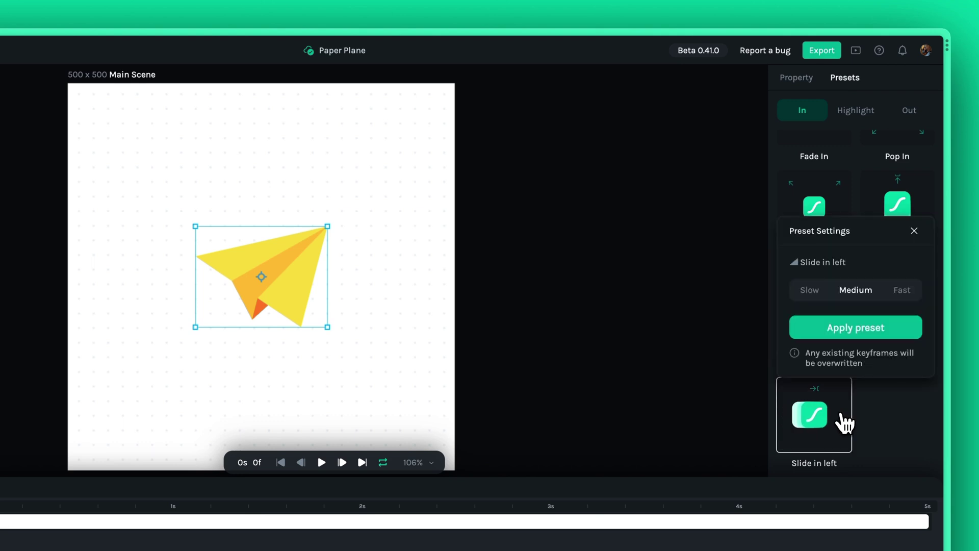
left_click(855, 329)
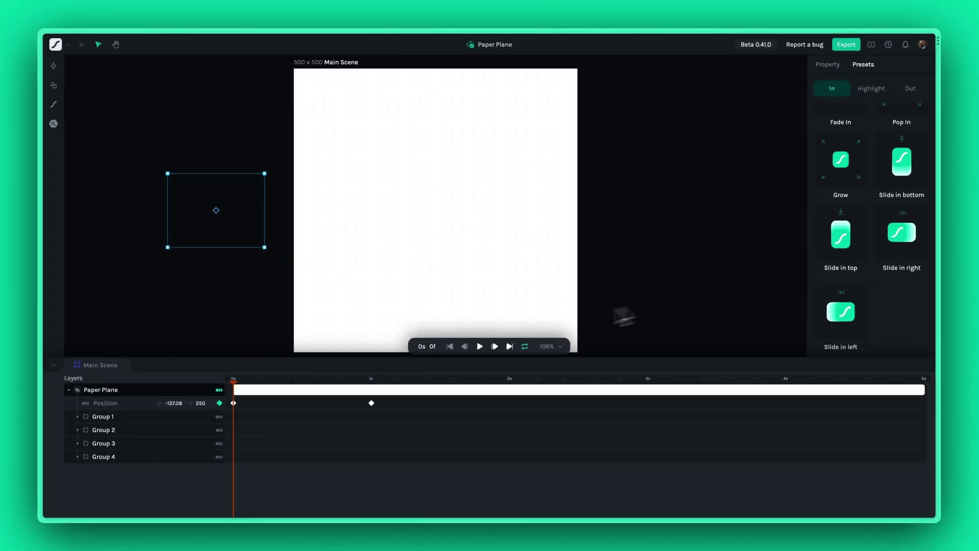
left_click(481, 346)
left_click(480, 347)
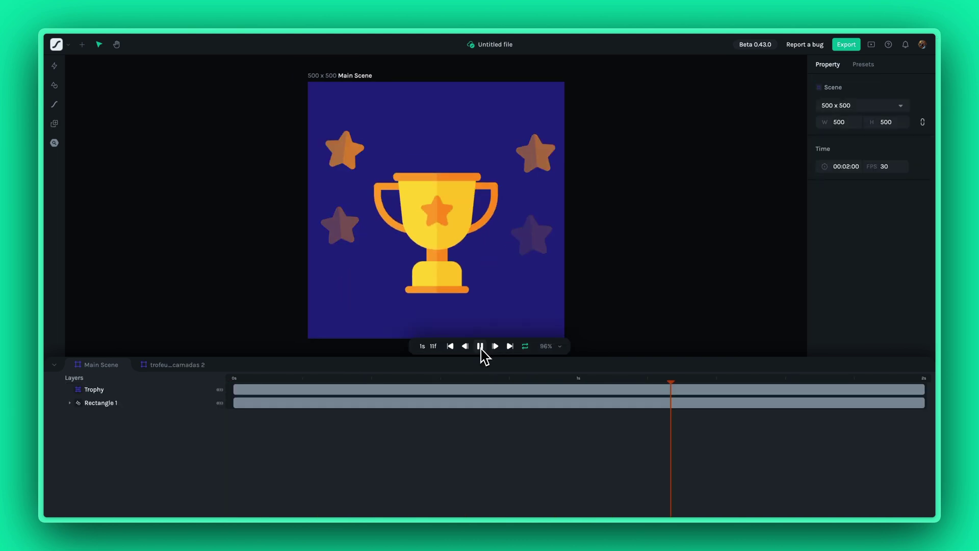
Step: Pause the trophy animation and export it to LottieFiles
left_click(481, 347)
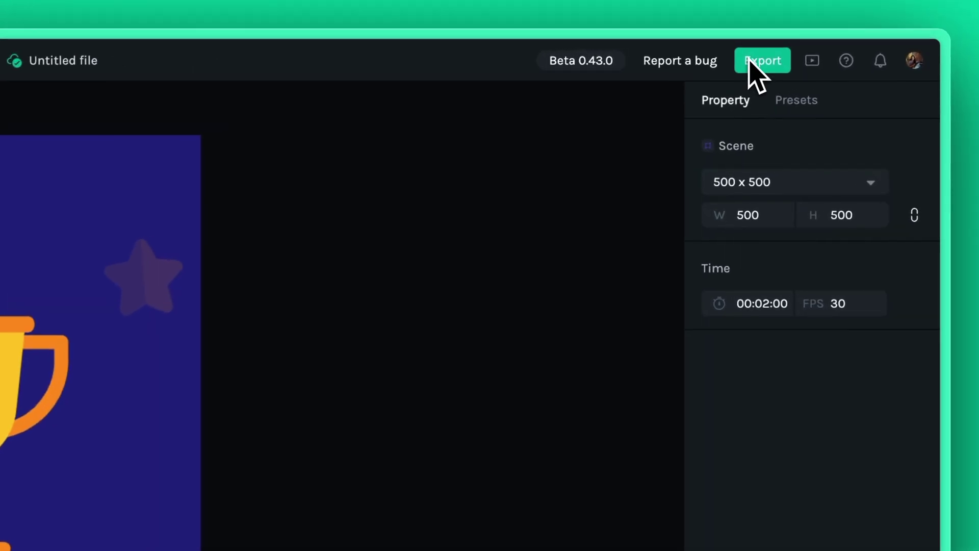
left_click(765, 61)
type("Tro")
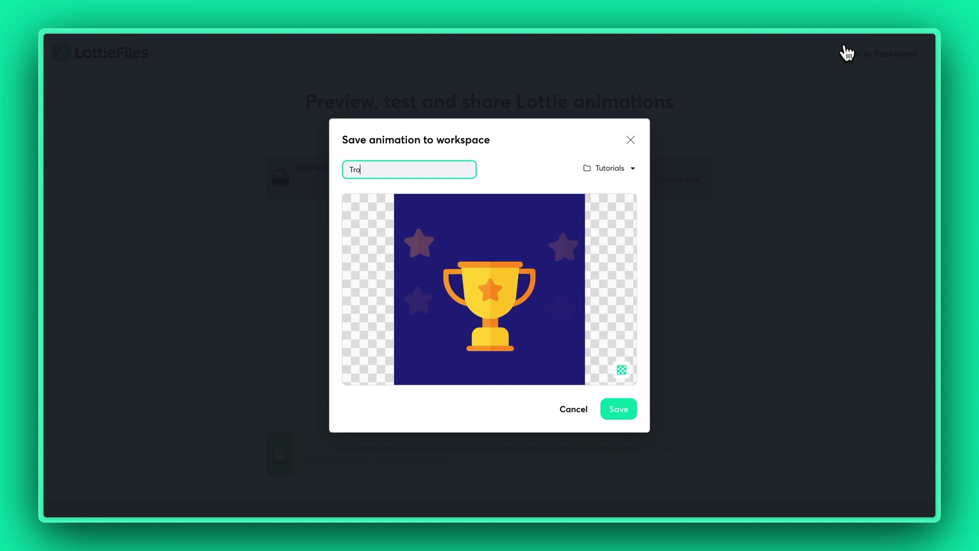
type("phy")
Step: Save the animation as Trophy, then enable and copy its Asset Link
left_click(618, 409)
left_click(732, 57)
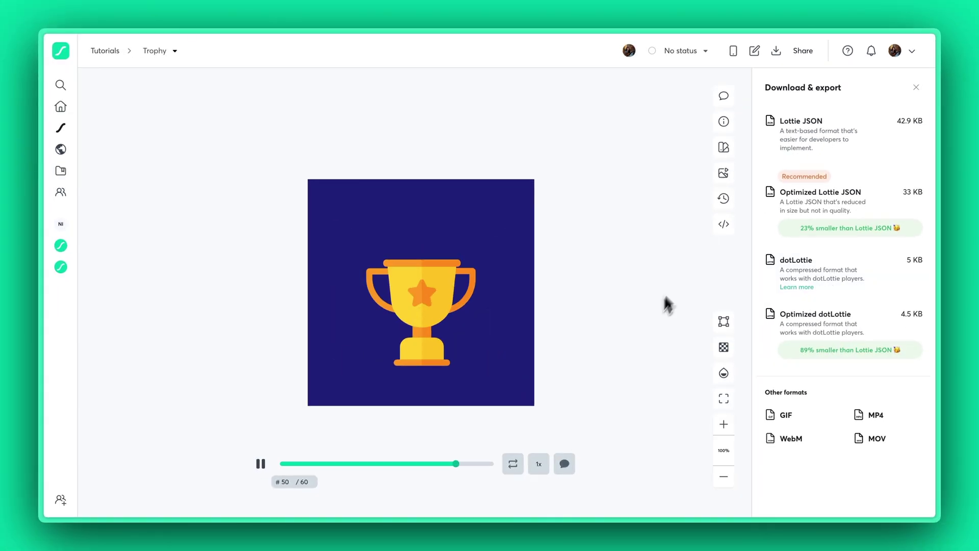
left_click(663, 288)
left_click(913, 46)
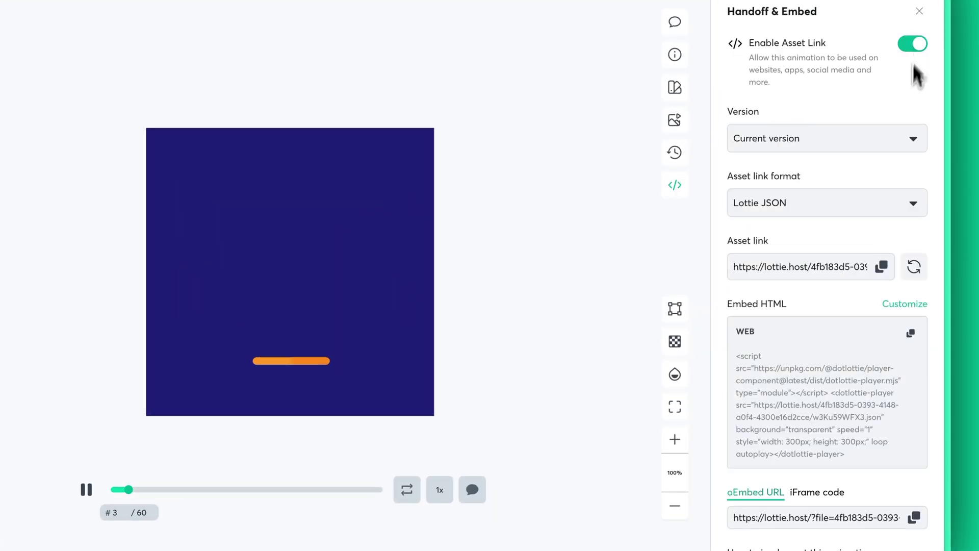
left_click(882, 268)
scroll(887, 275, "down", 1)
scroll(887, 277, "down", 2)
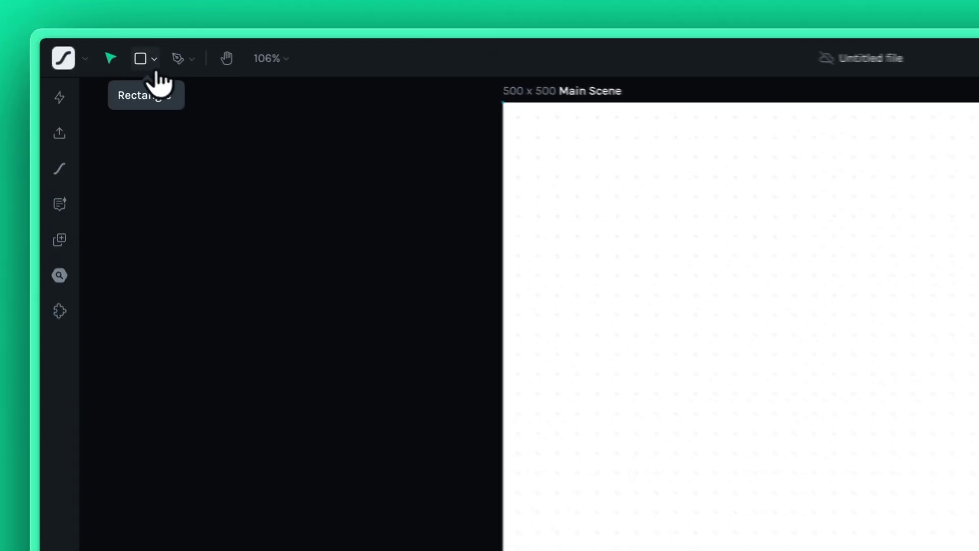
Step: Draw a star and apply a Duplicator with a 15-degree angle
left_click(153, 61)
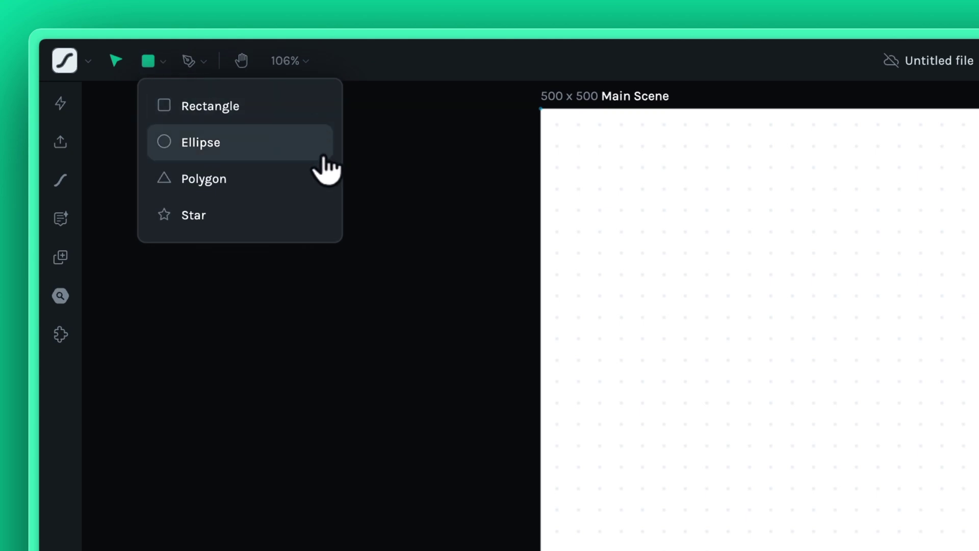
left_click(329, 227)
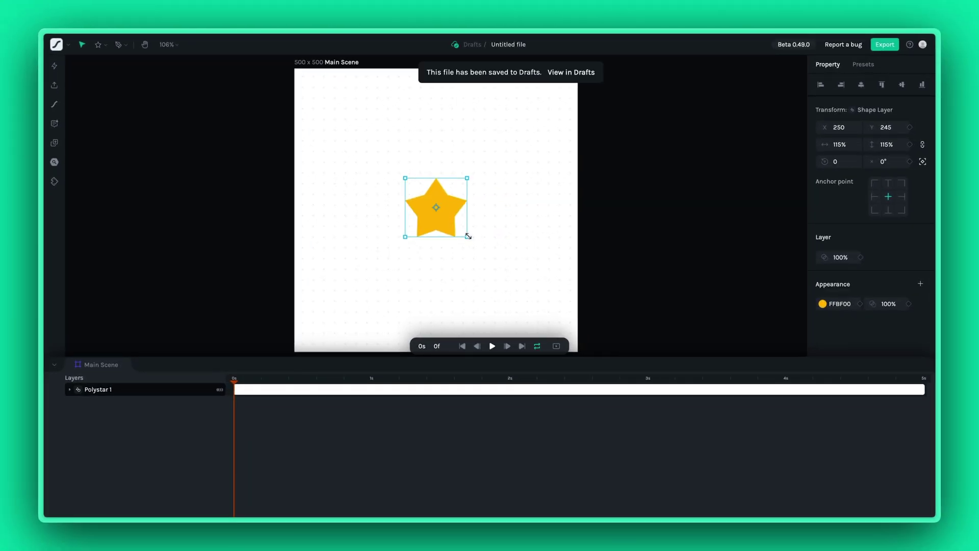
left_click(53, 142)
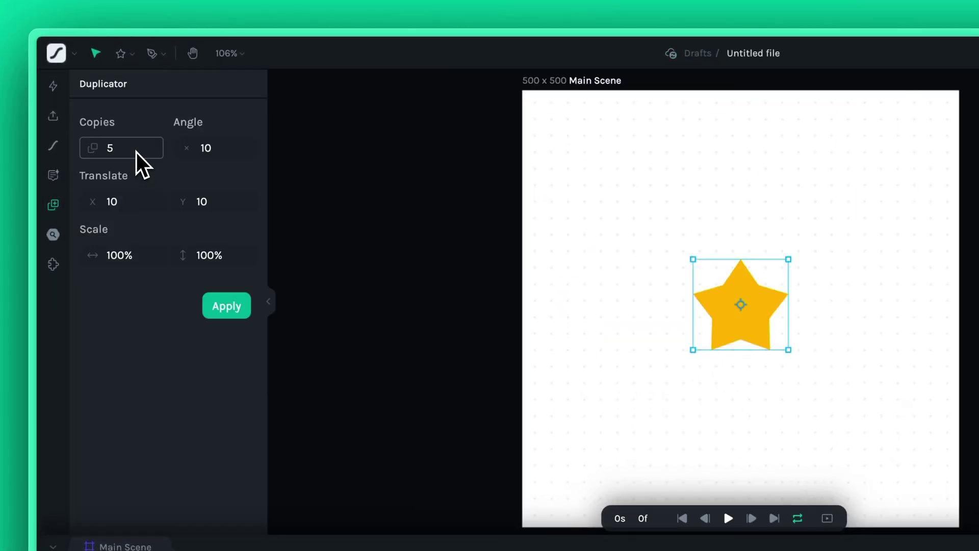
key("BackSpace")
type("5")
left_click(227, 306)
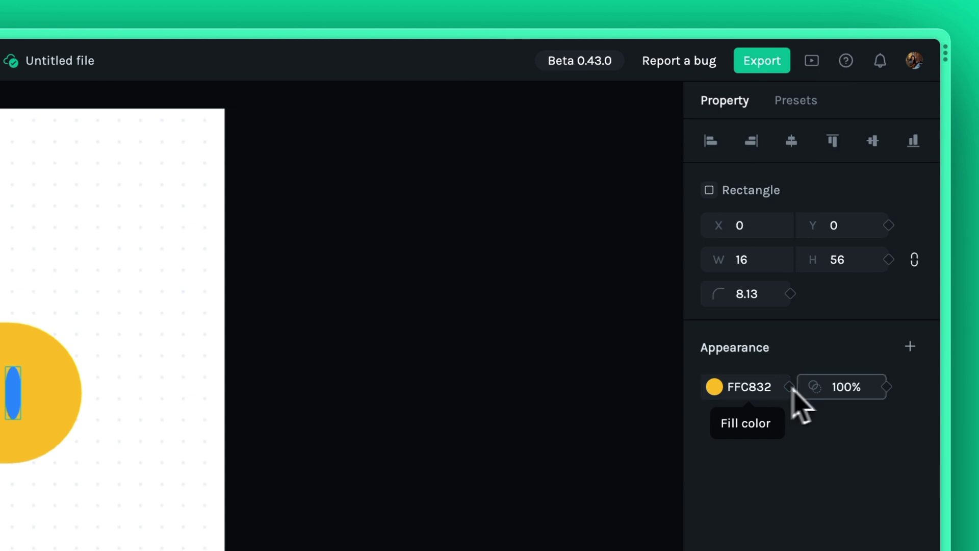
Step: Deselect the rectangle to show Scene settings and view the Position keyframe's animatable properties
left_click(598, 481)
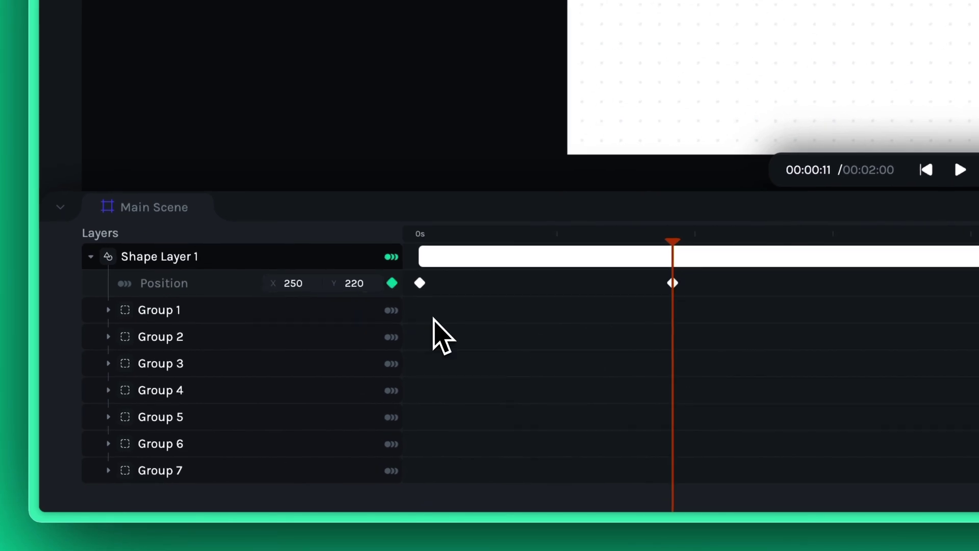
left_click(387, 259)
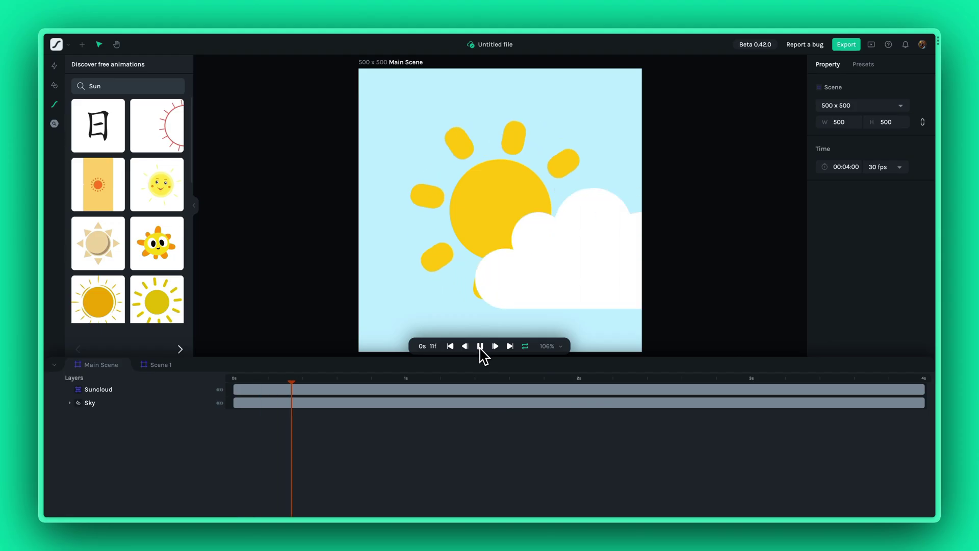